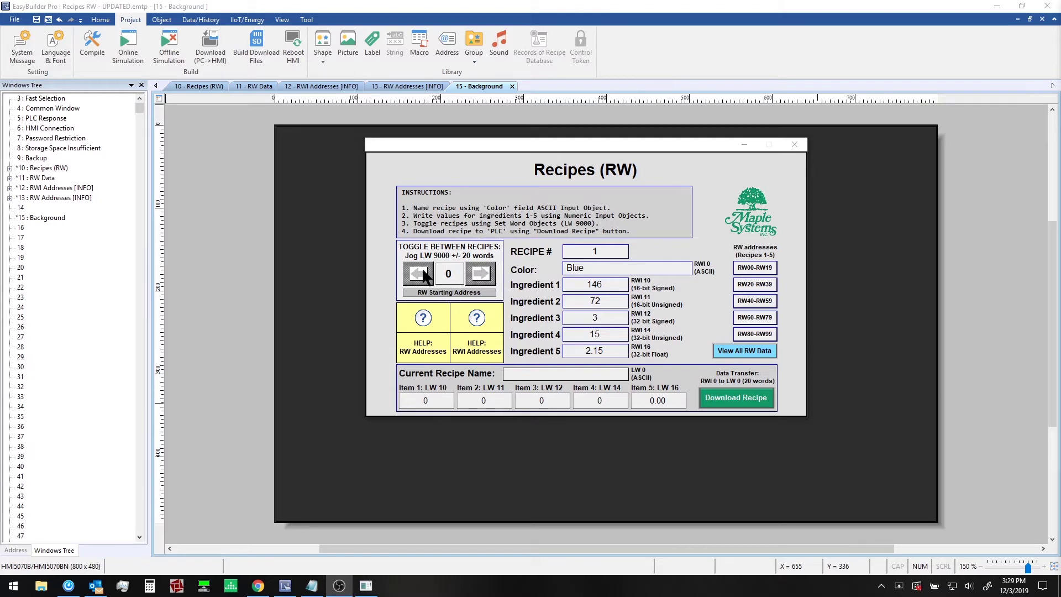
- Jog to recipe 2 (Green), change its Ingredient 2 to 4, and download it to LW
left_click(480, 277)
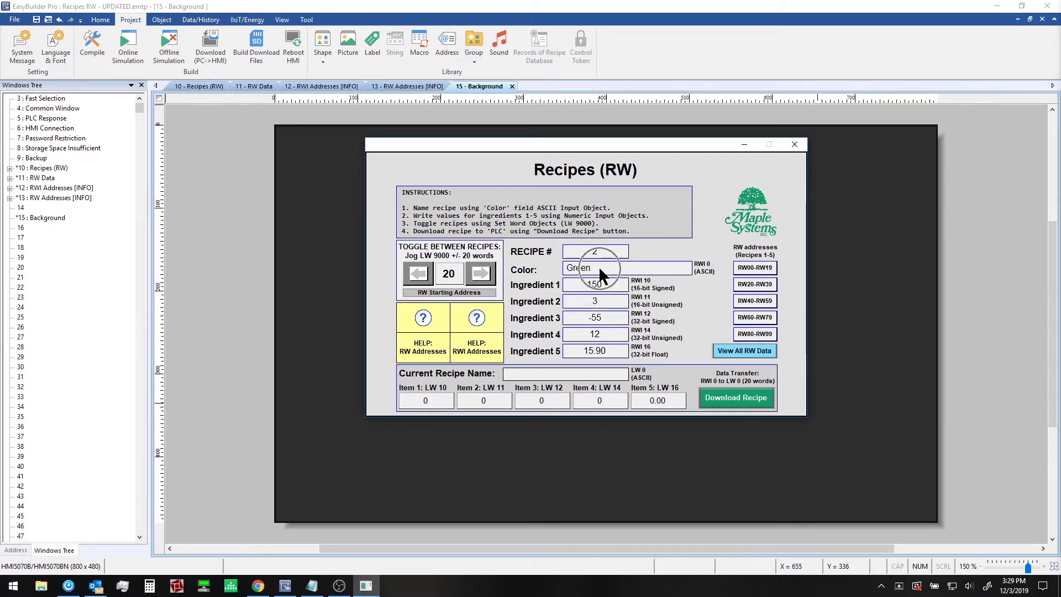
left_click(589, 302)
left_click(670, 288)
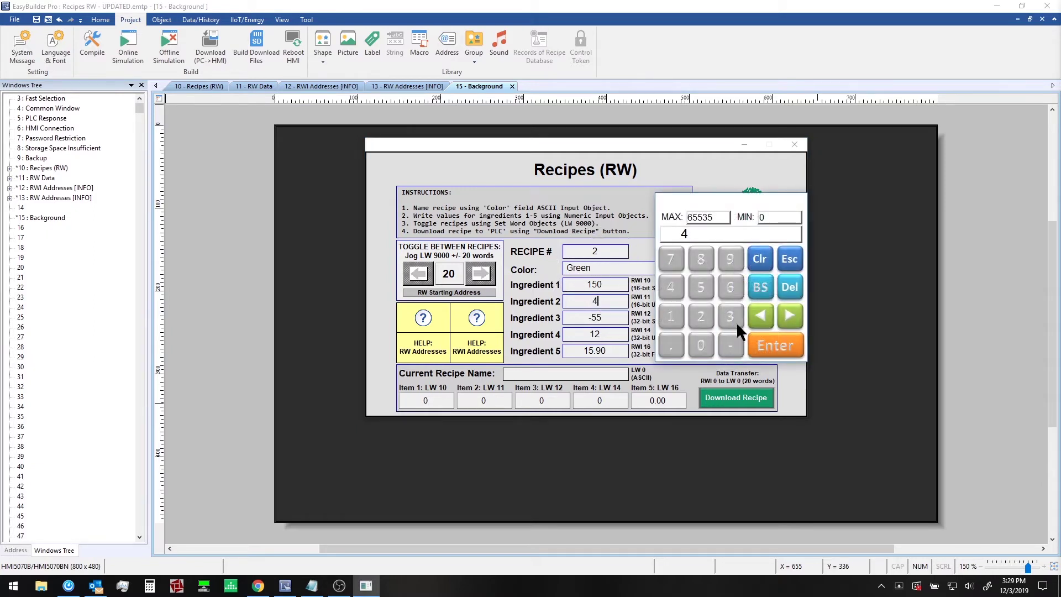
left_click(775, 345)
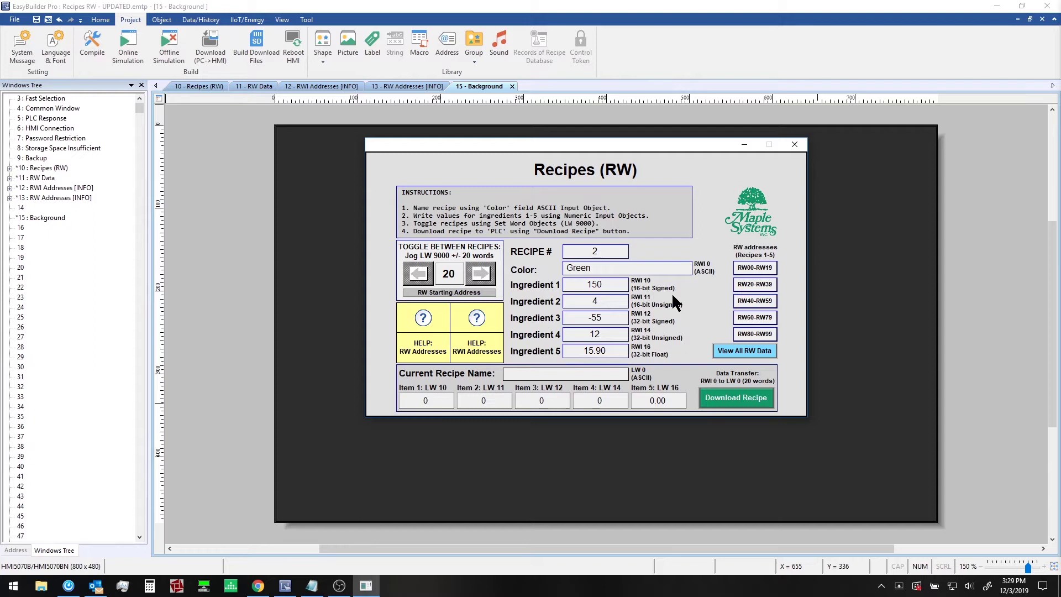
left_click(739, 405)
left_click(724, 350)
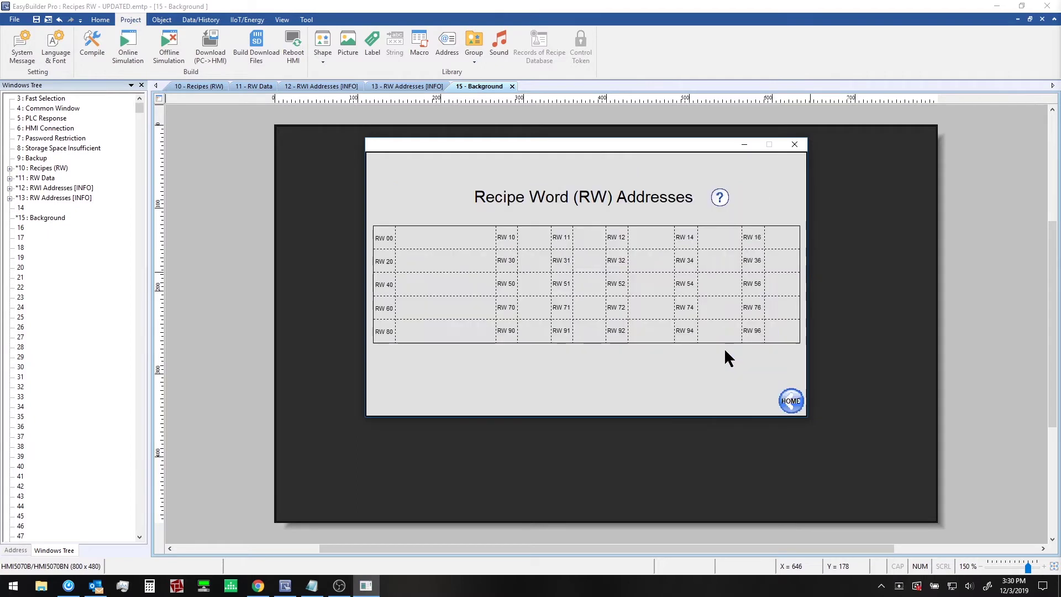
left_click(793, 400)
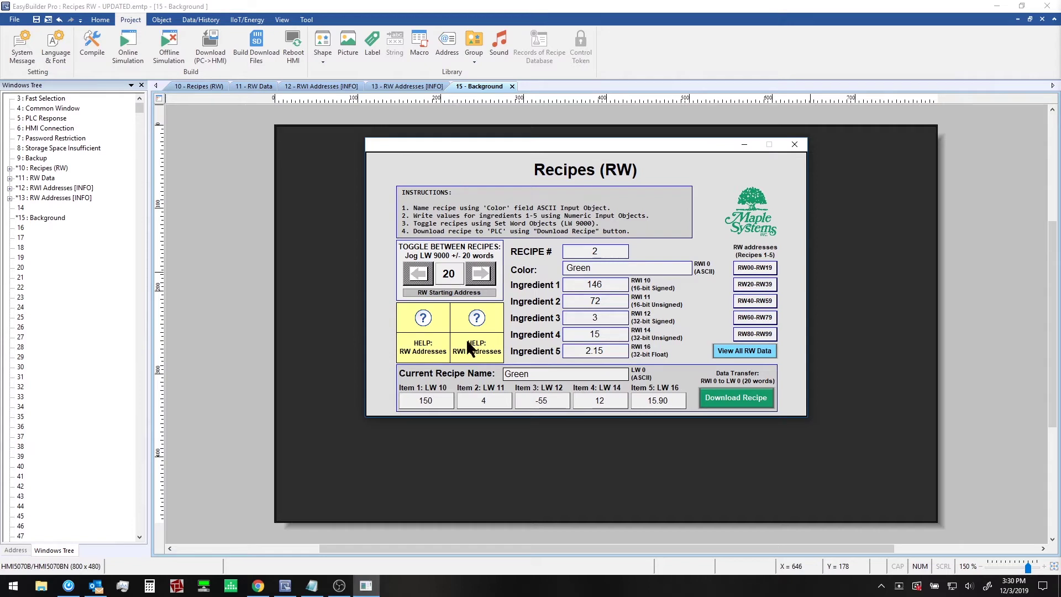
left_click(425, 324)
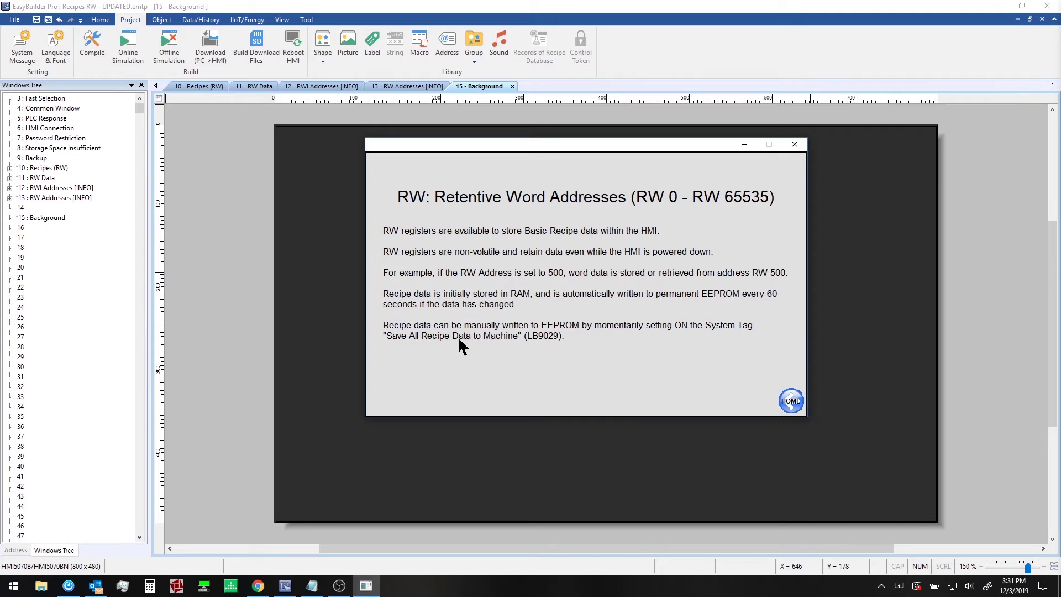
left_click(423, 336)
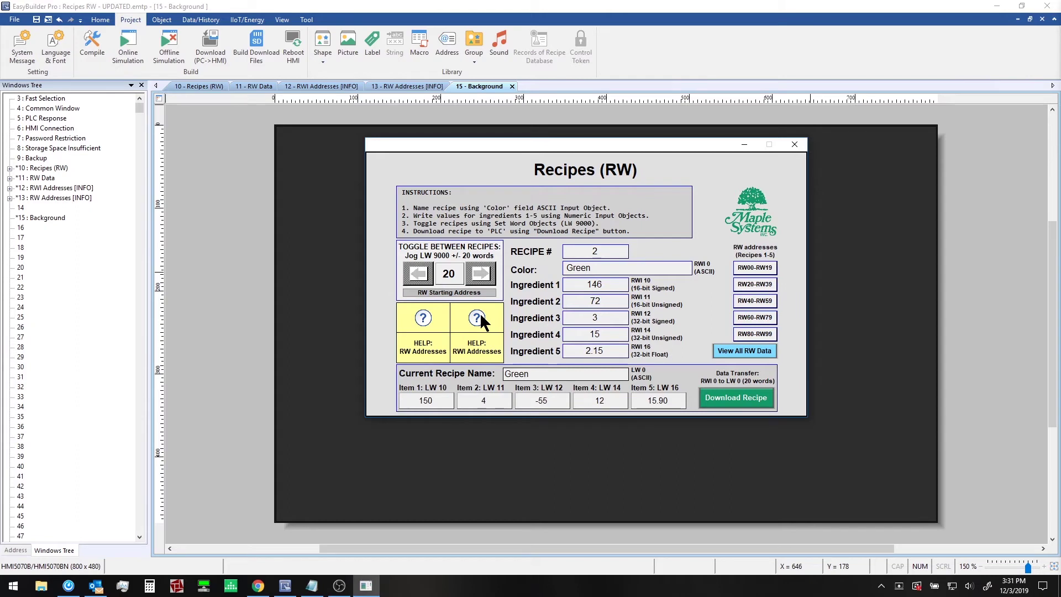
- View the RWI Addresses help page on index addresses and the LW 9000 offset, then close it
left_click(478, 320)
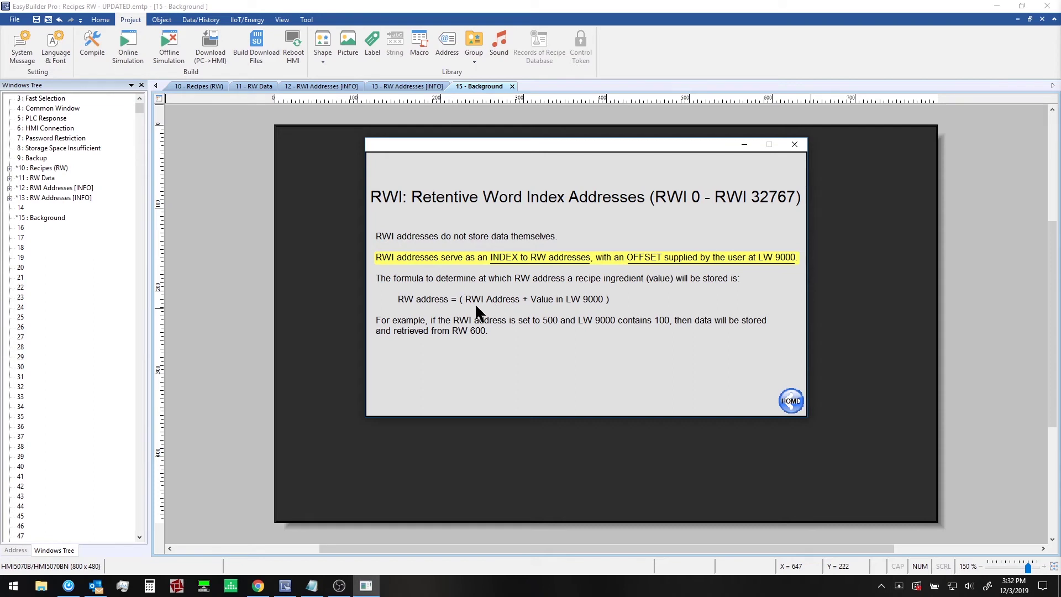
left_click(545, 301)
- Go back to the Recipes screen and jog through recipes 3 and 4 to recipe 5, Orange, at offset 80
left_click(603, 325)
left_click(791, 401)
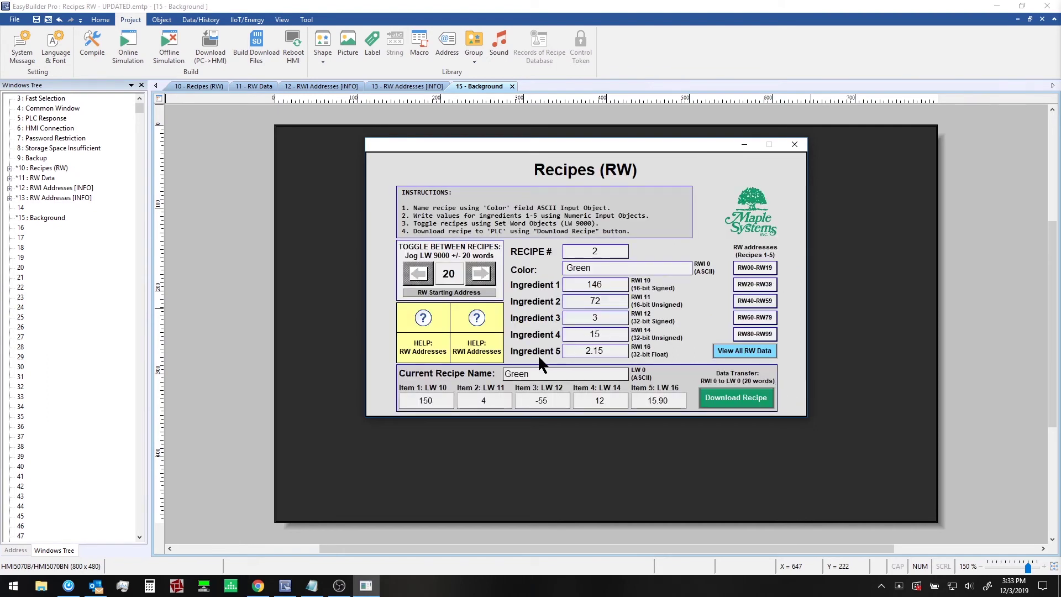
left_click(479, 274)
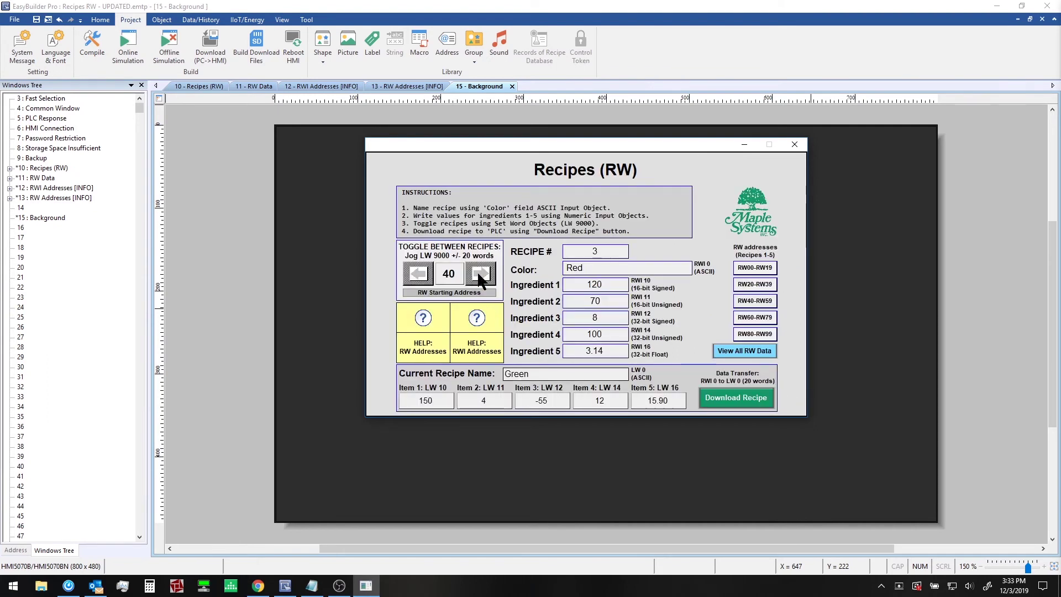
left_click(479, 275)
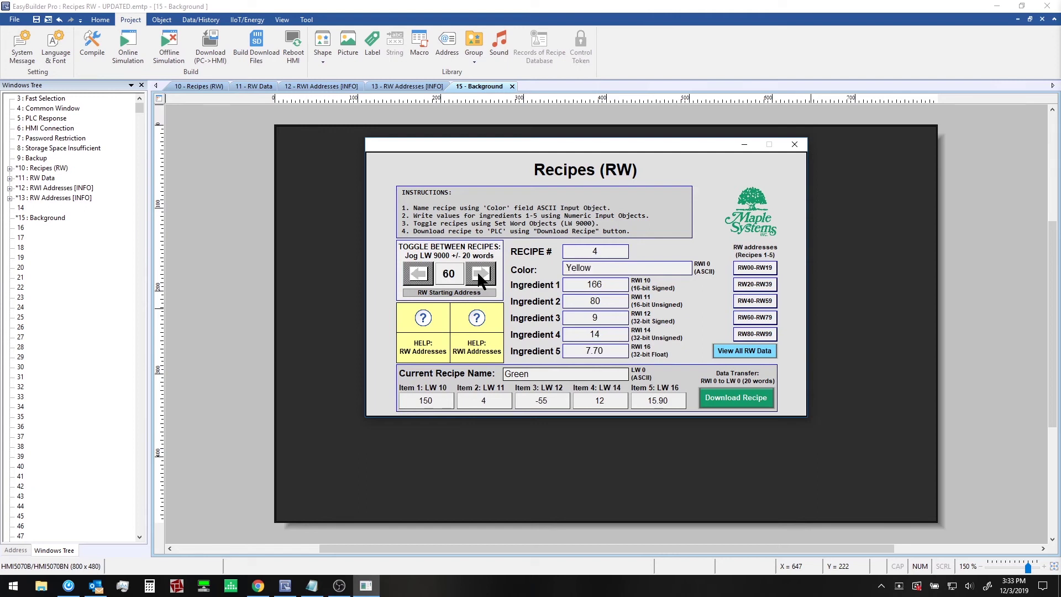
left_click(479, 274)
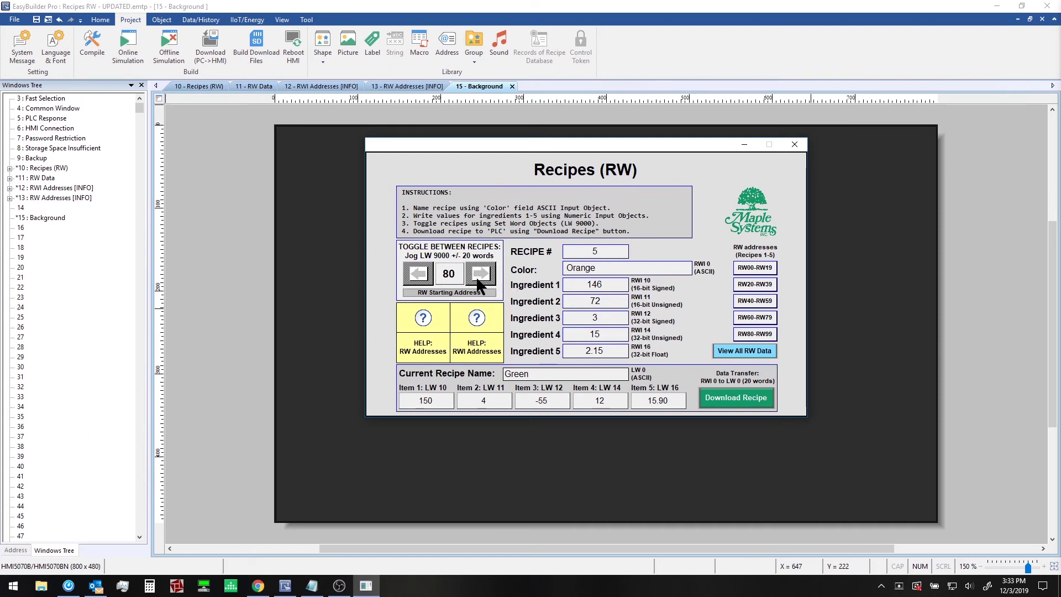
- Close the simulation and raise the increment jog button's high limit on 10 - Recipes (RW) from 80 to 100
key("alt+F4")
left_click(197, 86)
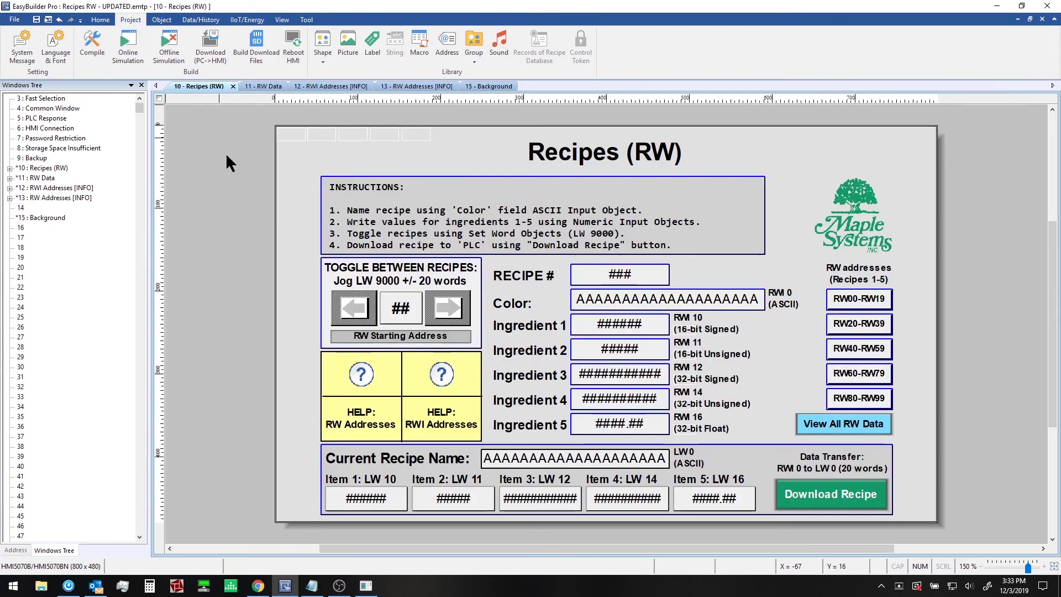
double_click(459, 301)
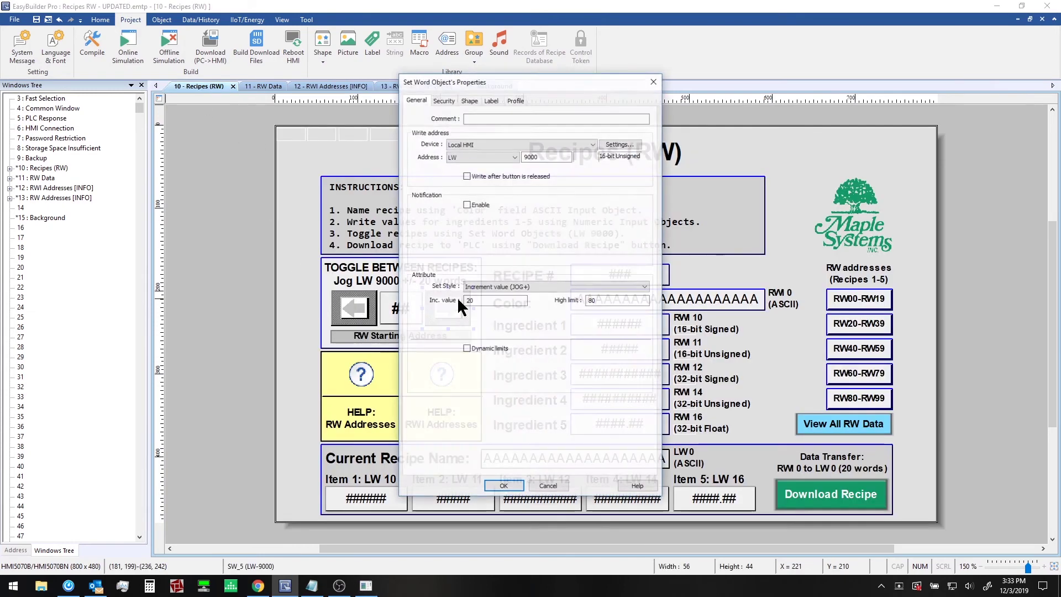
double_click(606, 301)
type("100")
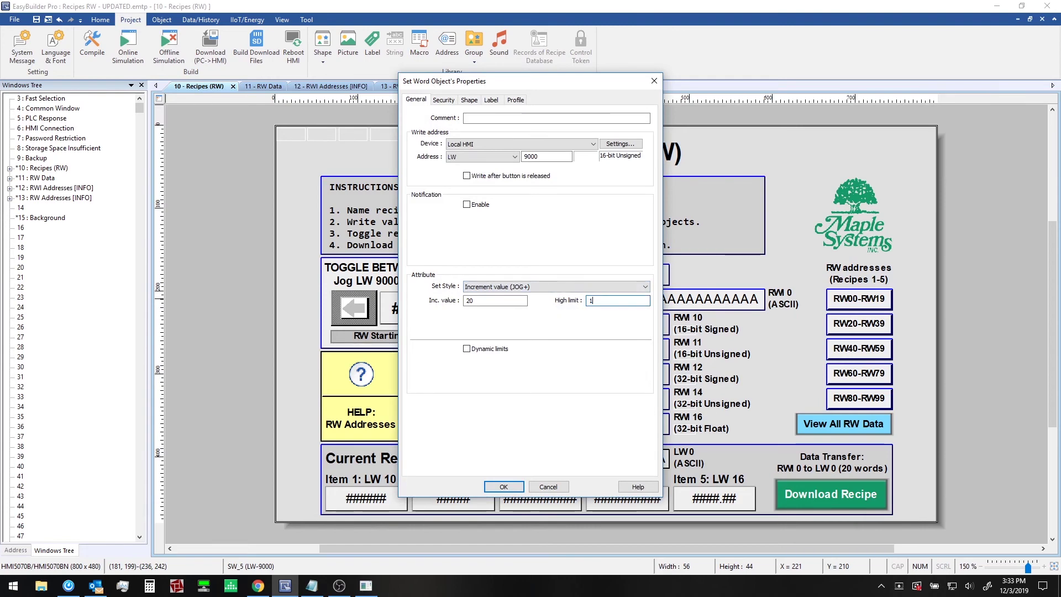
left_click(504, 487)
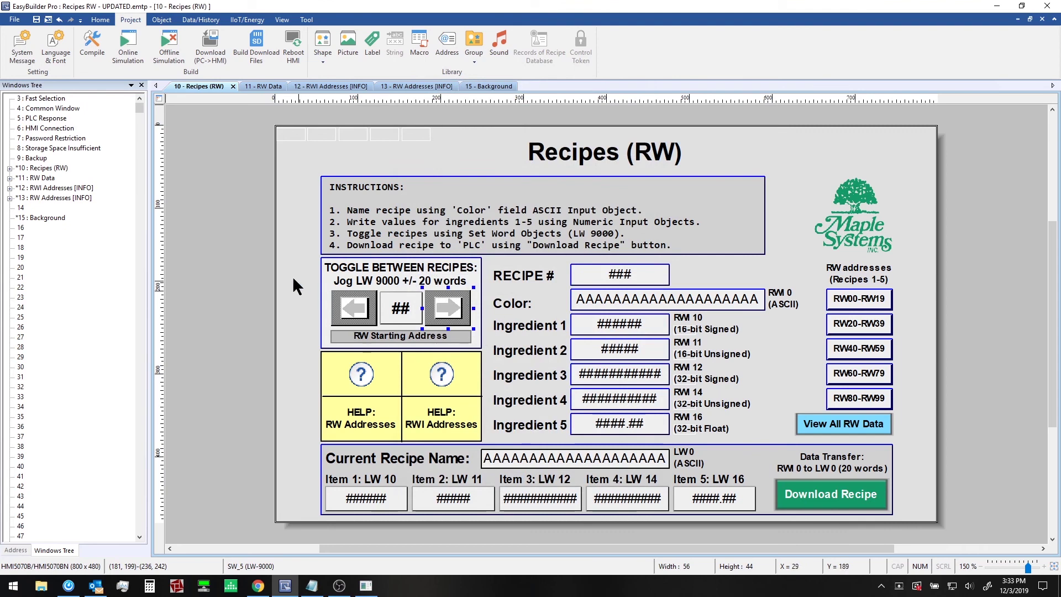
- Deselect the jog button, then select the Color text input and the Ingredient 4 and 5 numeric boxes
left_click(293, 278)
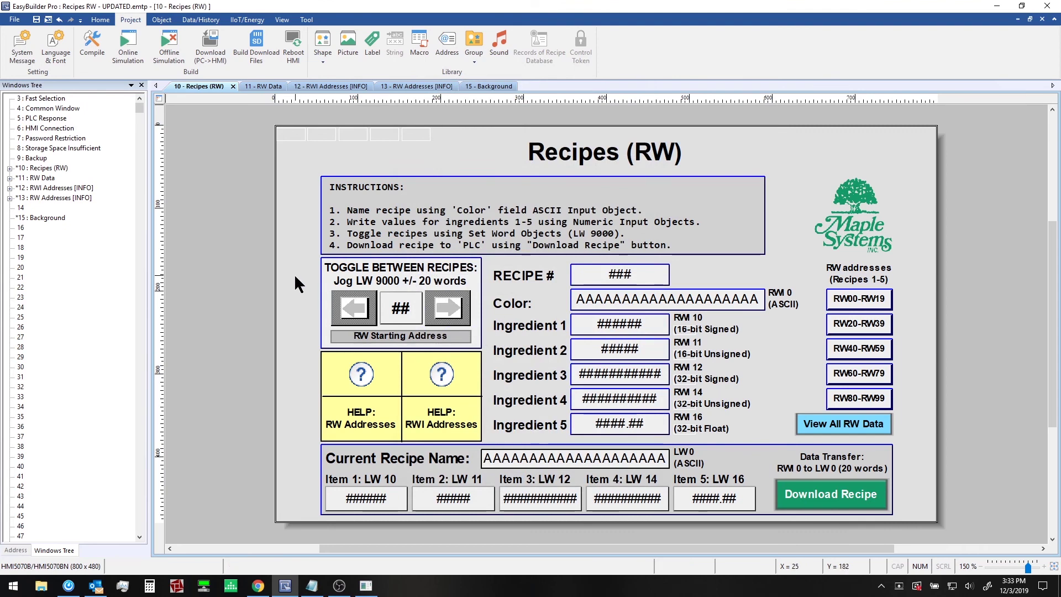
left_click(630, 305)
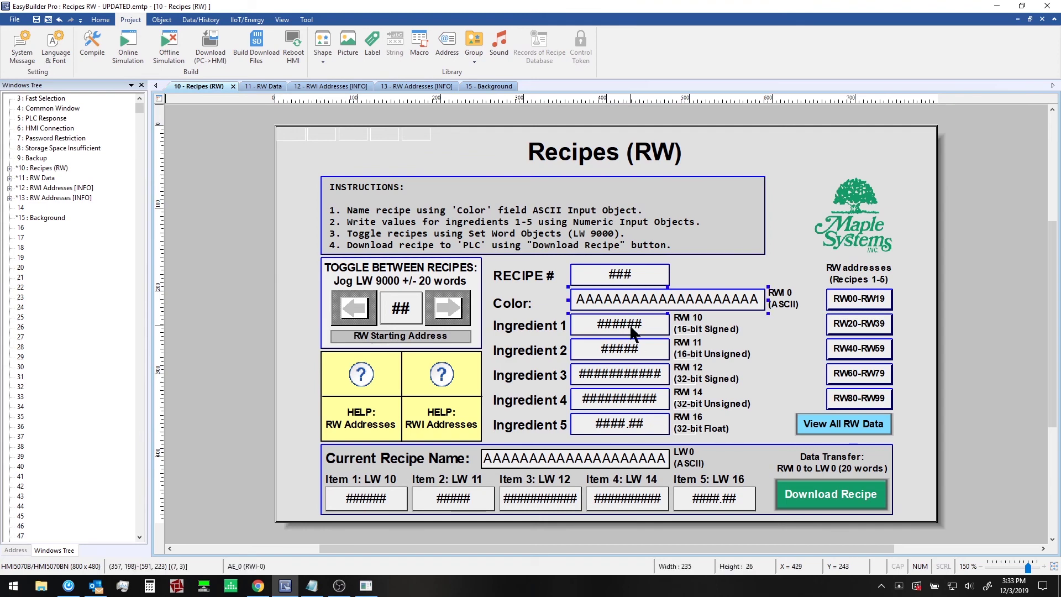
left_click(639, 402)
left_click(639, 434)
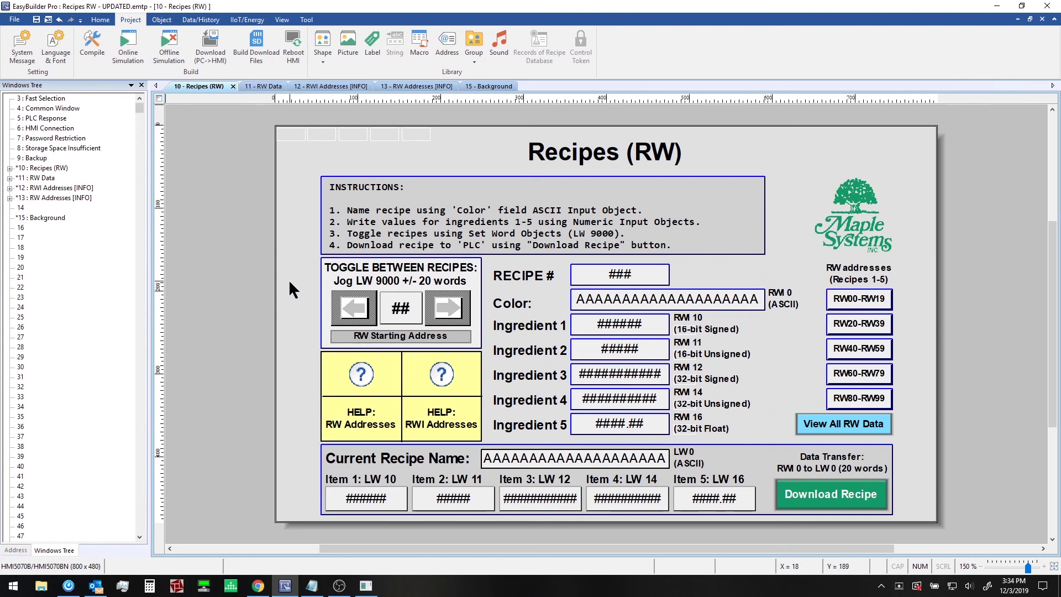
left_click(437, 304)
double_click(437, 304)
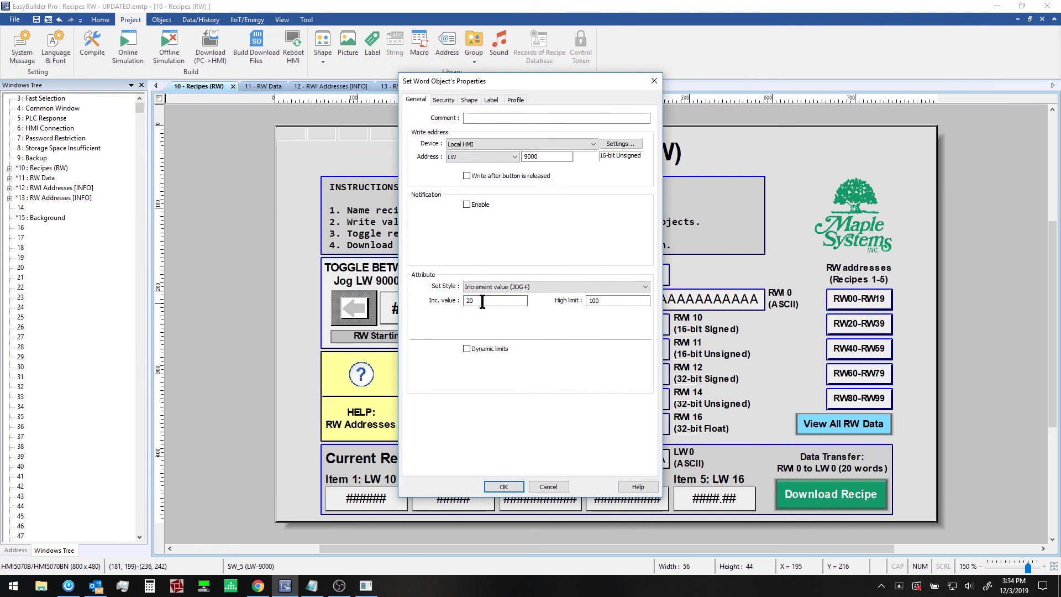
left_click(502, 301)
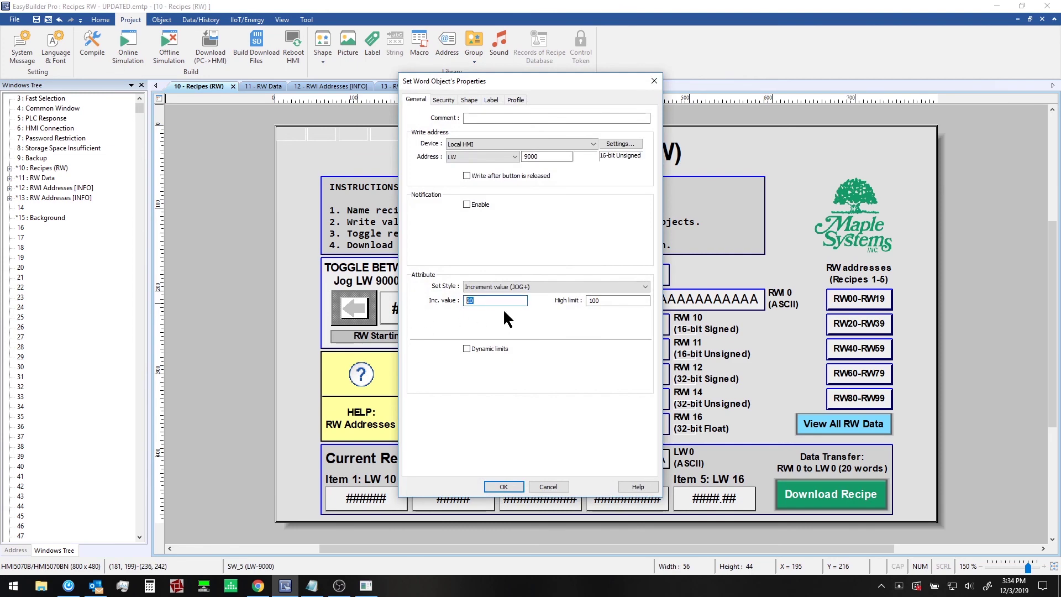
left_click(547, 487)
left_click(301, 267)
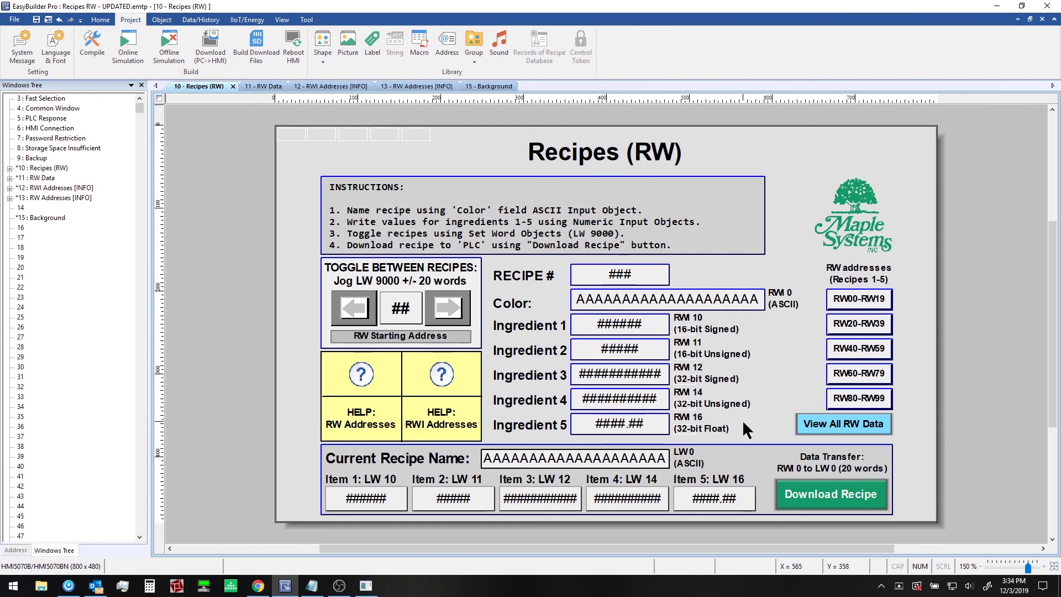
double_click(354, 307)
double_click(489, 300)
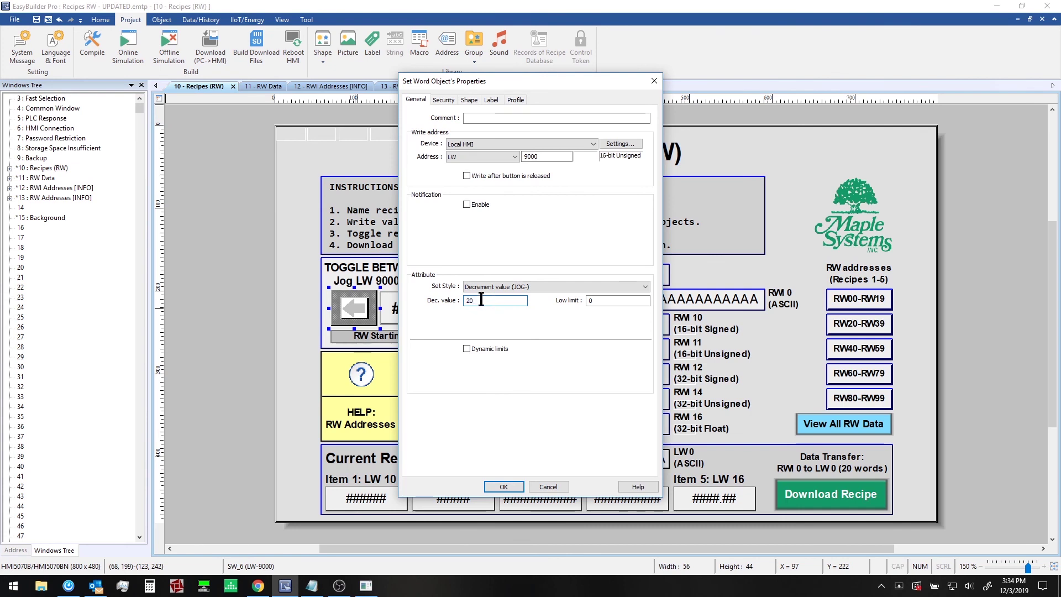
left_click(483, 300)
left_click(558, 487)
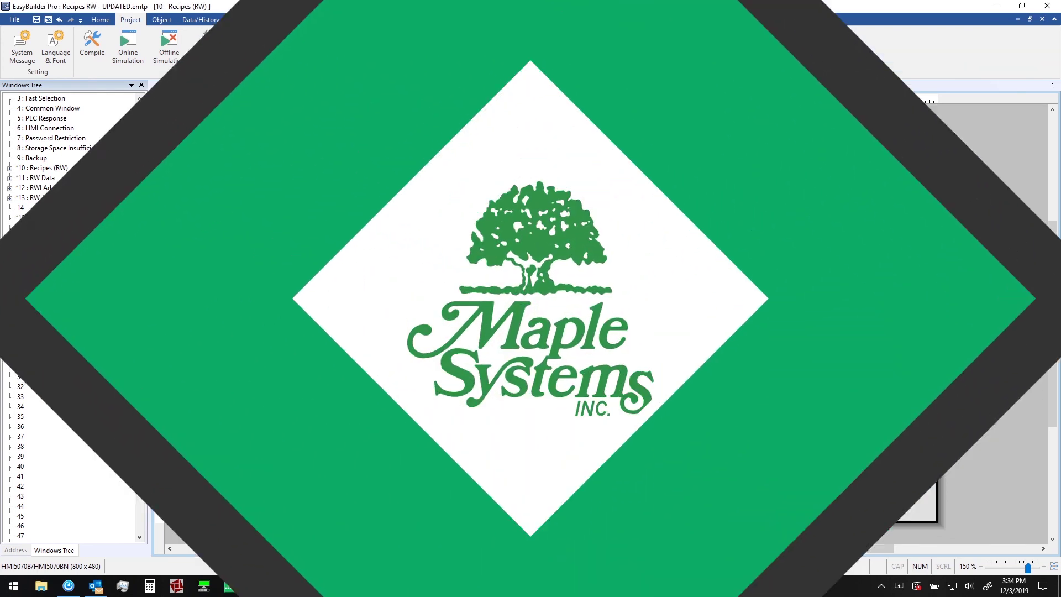